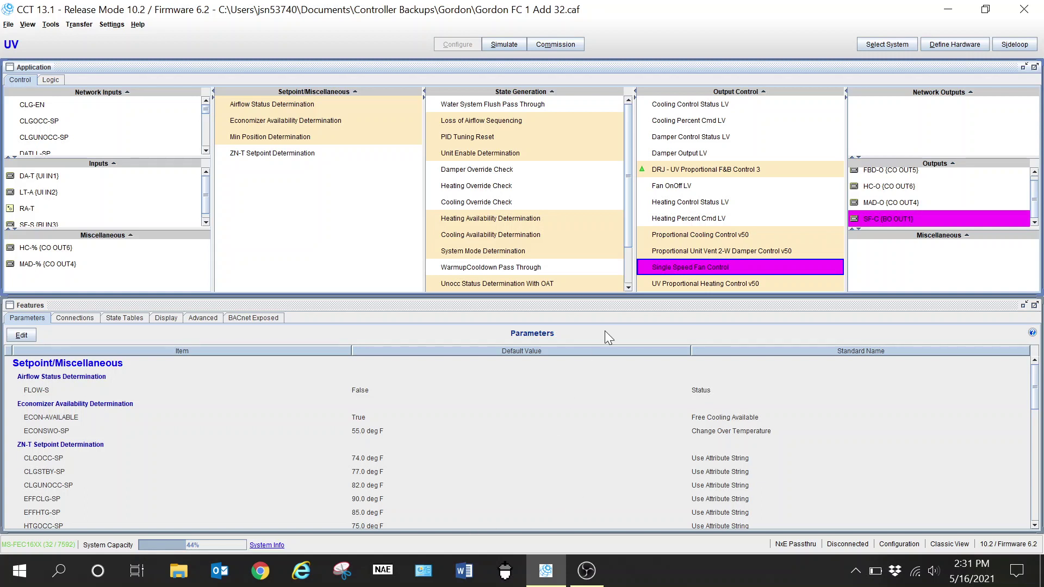
Open the Single Speed Fan Control logic and view its connections
right_click(713, 267)
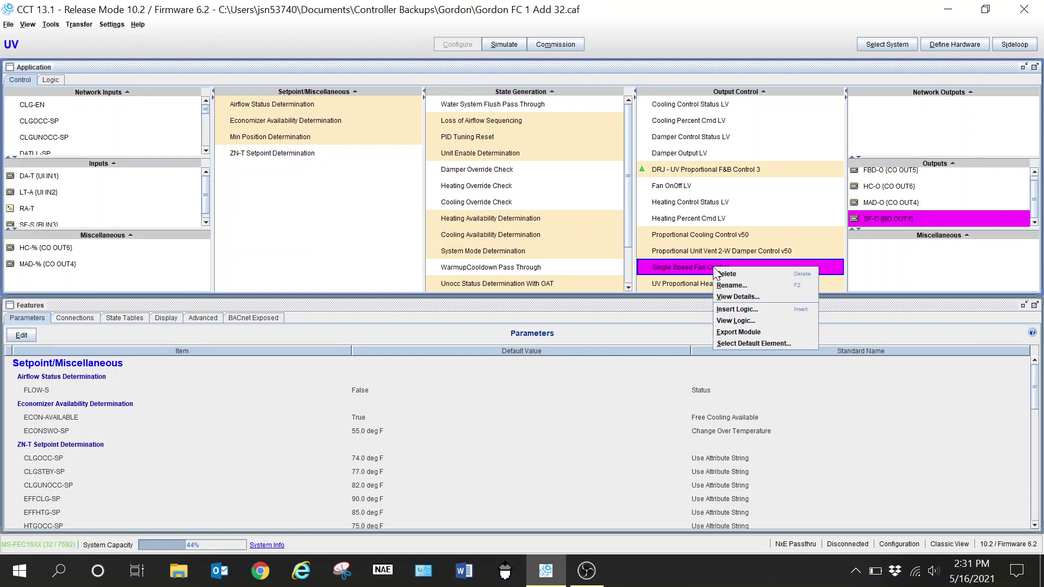
click(730, 321)
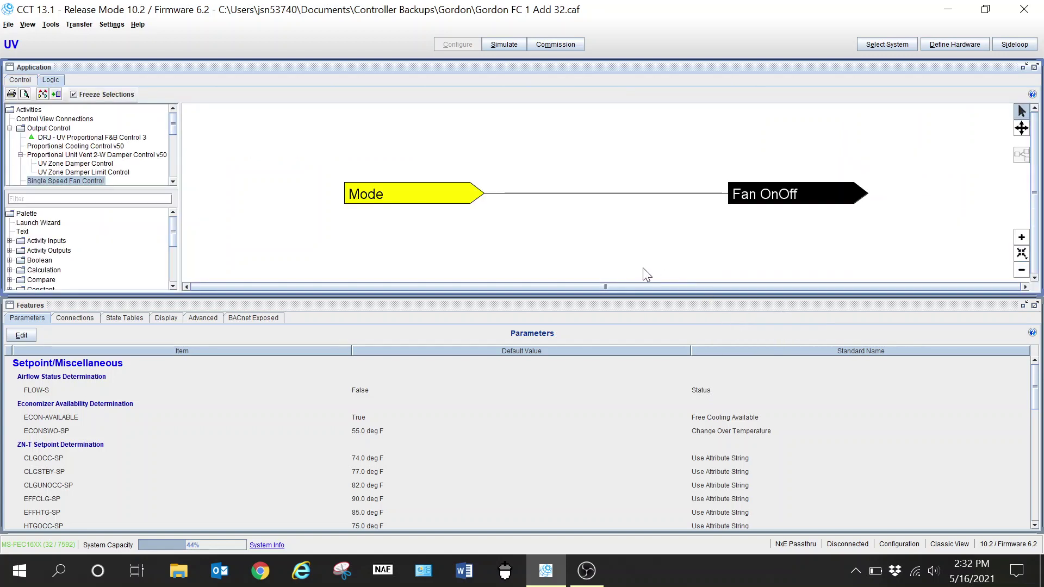
click(87, 318)
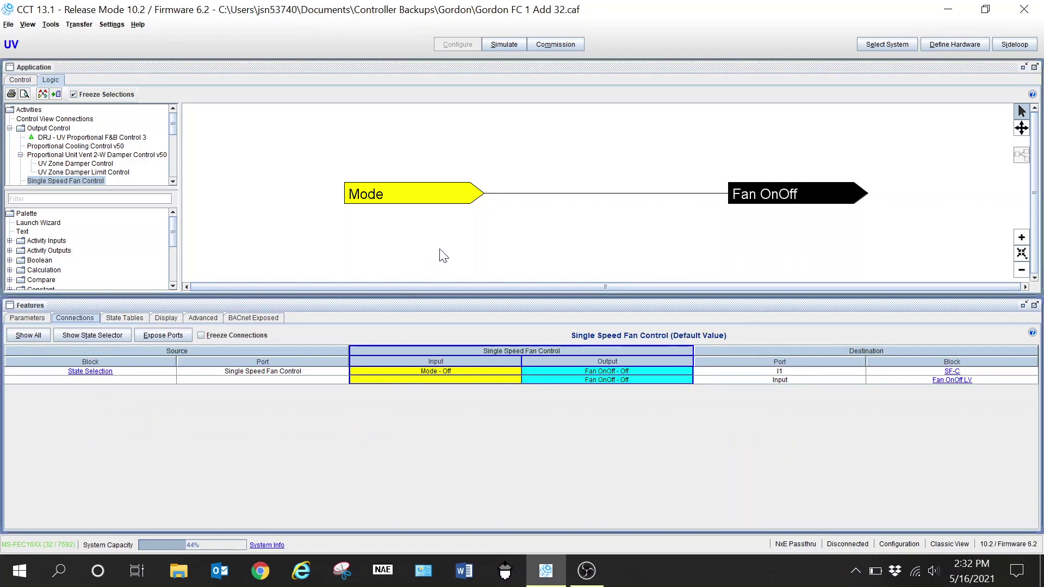
Back on the Control overview, show the LT-A {UI IN2} input's connections
click(19, 81)
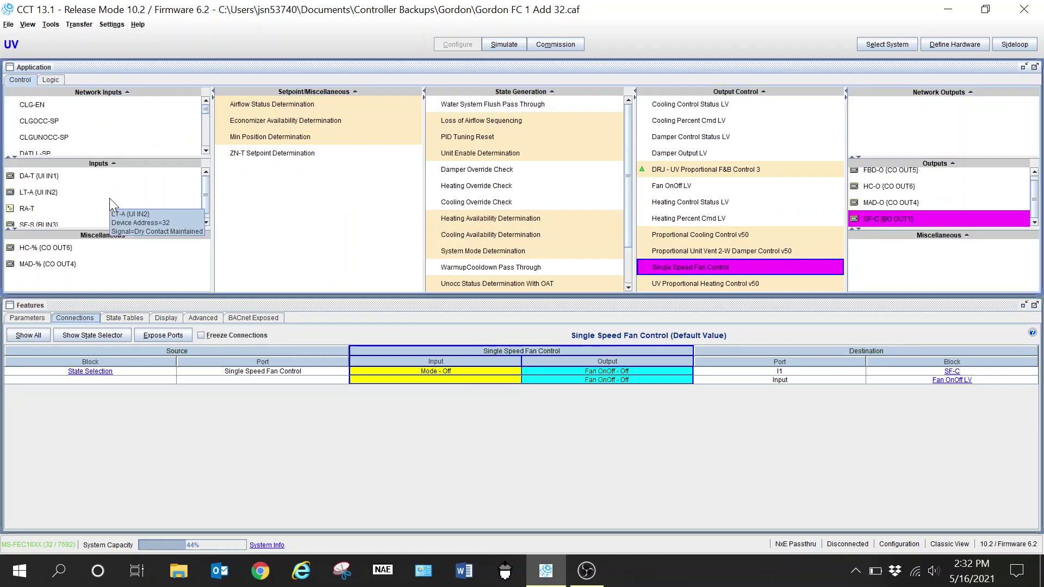
scroll(112, 203, down, 1)
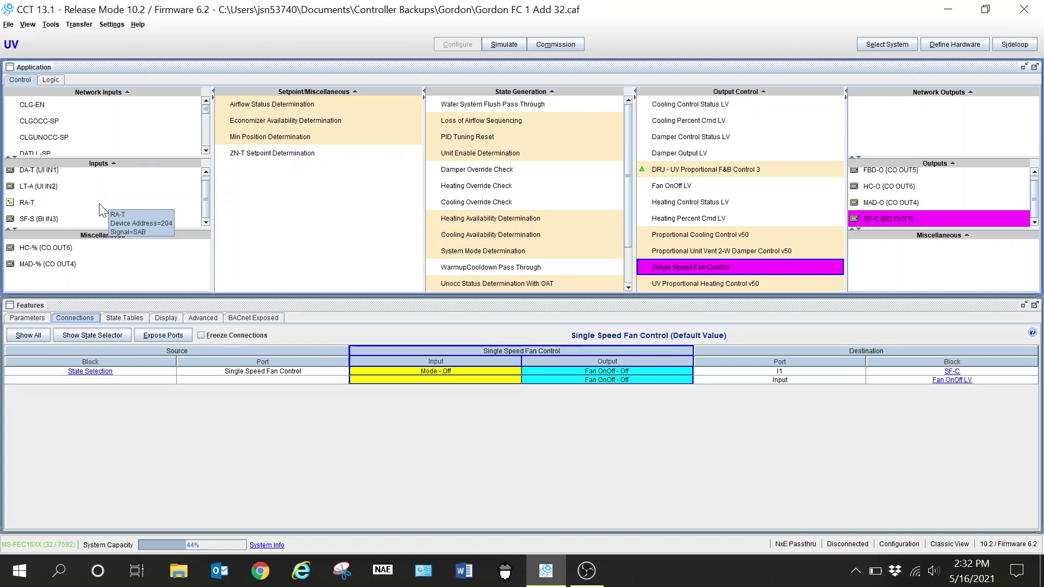
scroll(101, 210, up, 1)
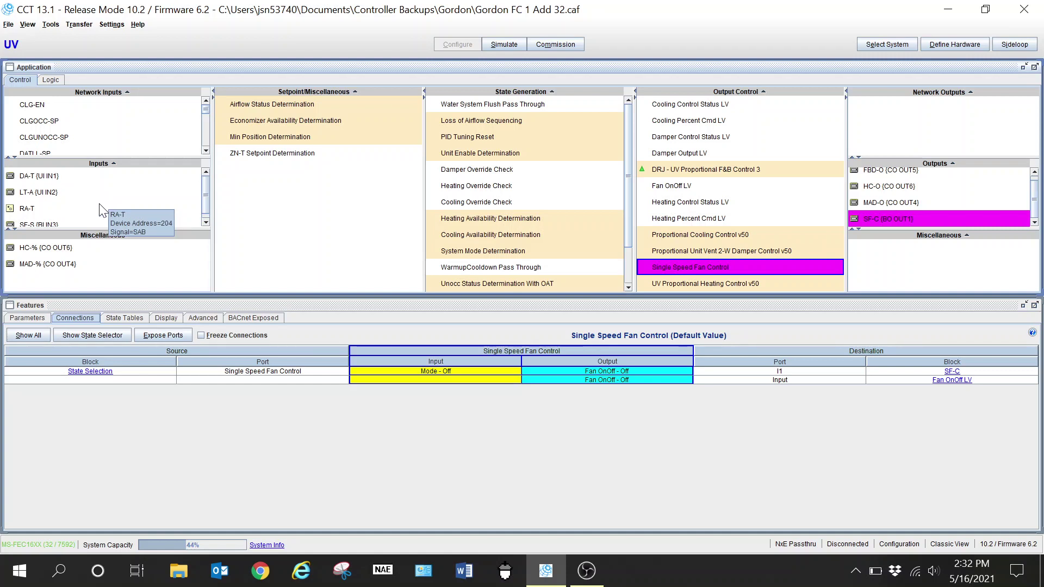
scroll(101, 211, down, 1)
scroll(101, 211, up, 1)
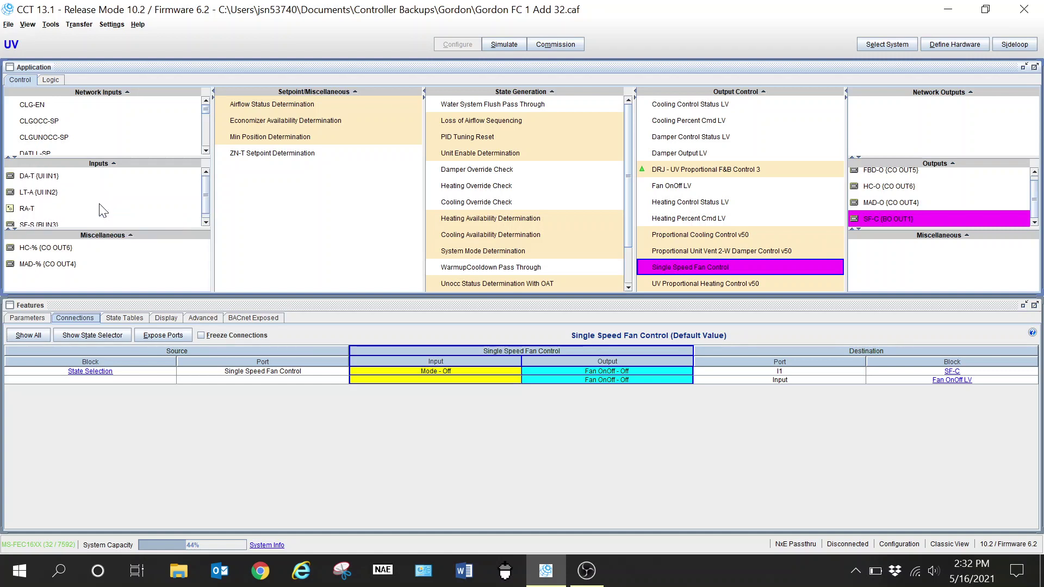
click(55, 198)
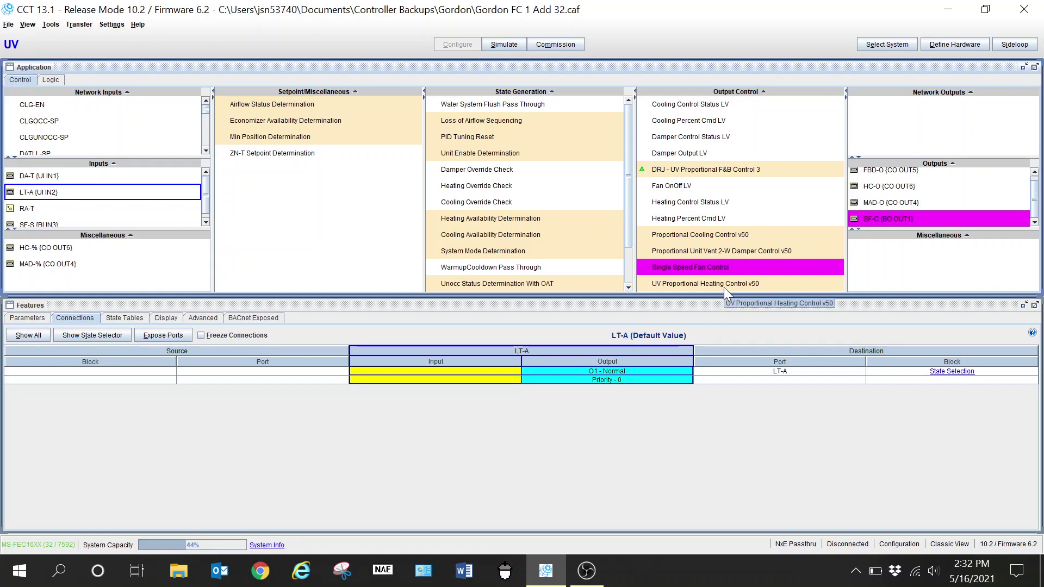
In the Single Speed Fan Control logic, drag an Input (Enum) block from Activity Inputs onto the canvas
right_click(703, 267)
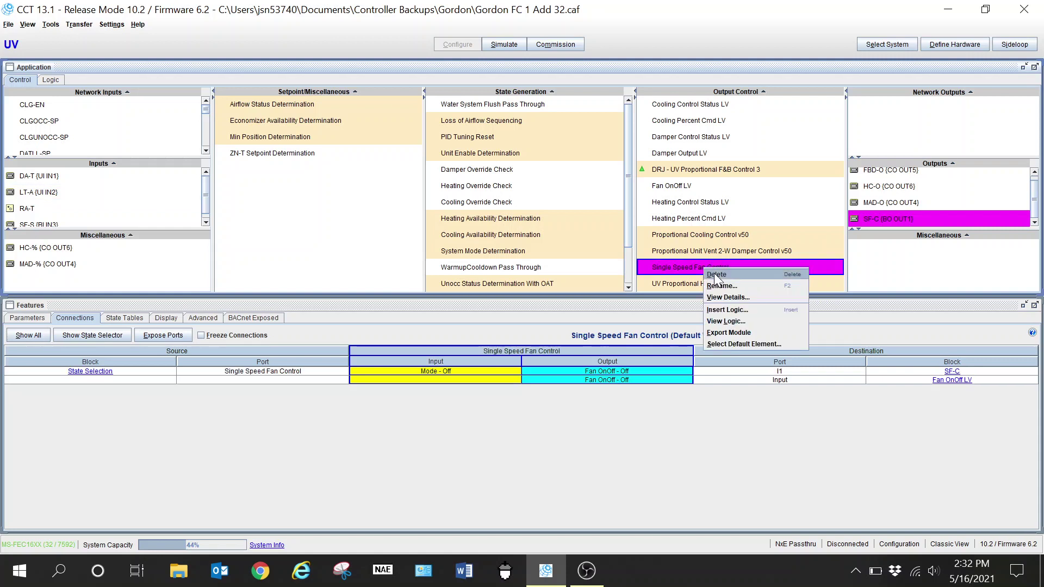
click(739, 320)
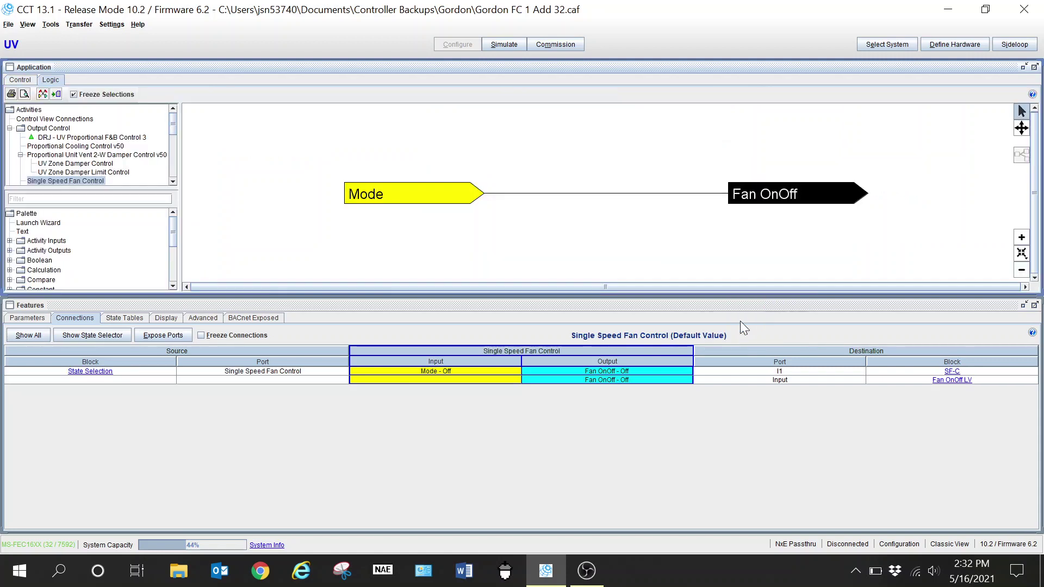
click(9, 241)
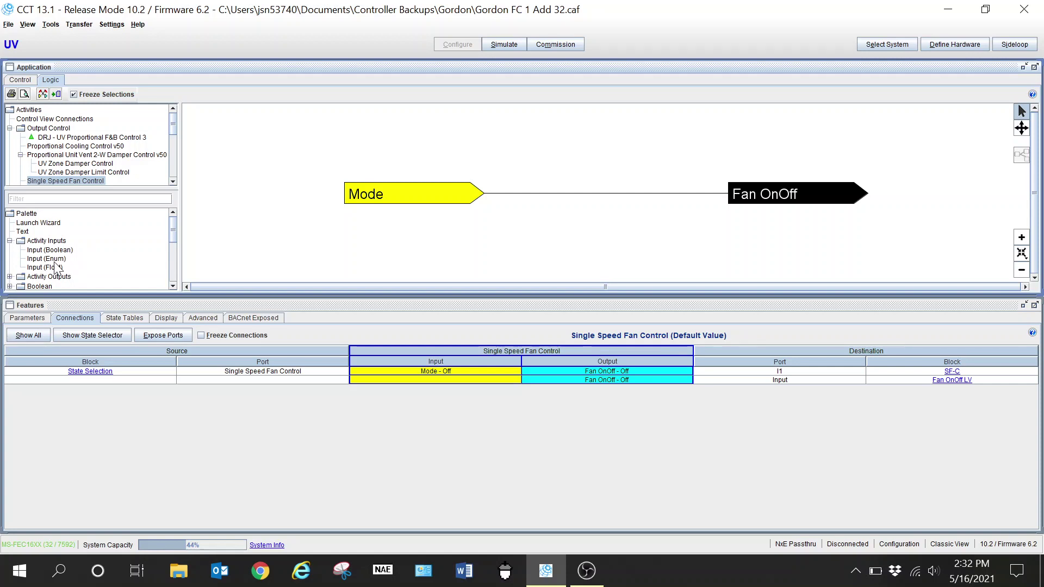
drag(56, 260, 406, 254)
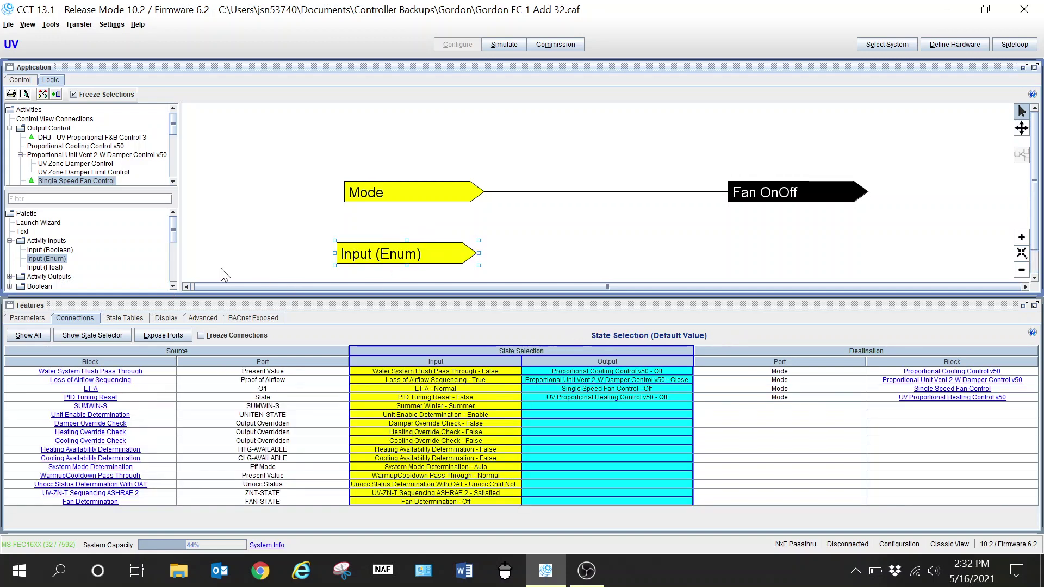
click(92, 180)
scroll(438, 244, down, 2)
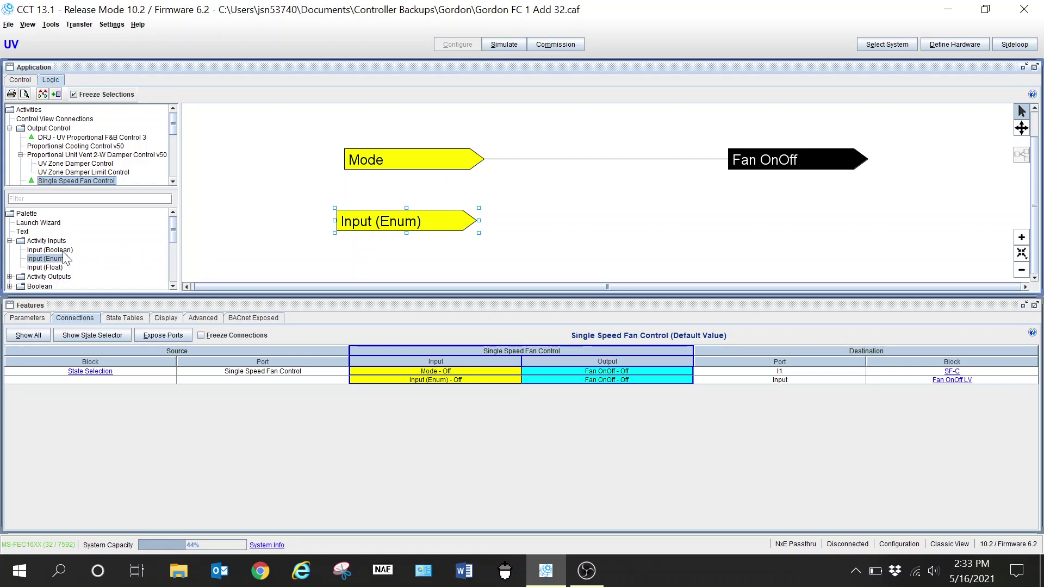
Place an Input (Boolean) block below Input (Enum), align both, and open its connection options
drag(66, 251, 396, 221)
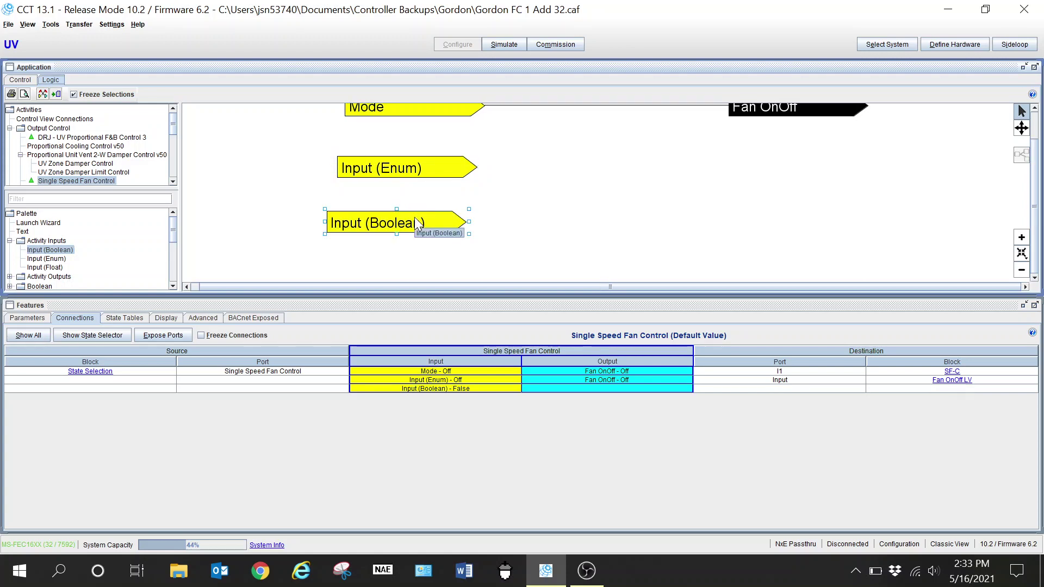
drag(416, 213, 433, 206)
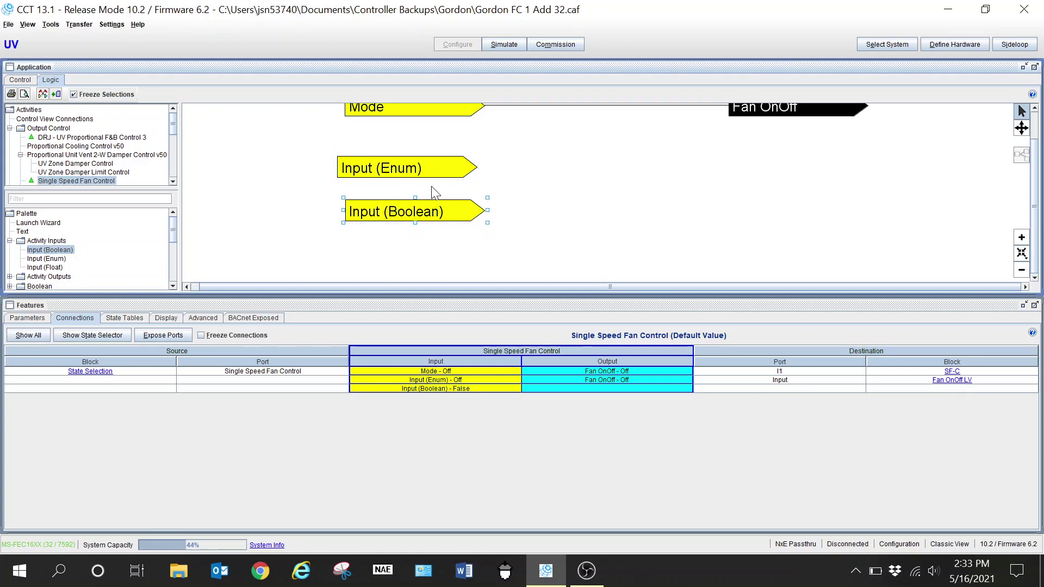
mouse_move(436, 167)
mouse_down()
mouse_move(457, 166)
mouse_move(446, 167)
mouse_up()
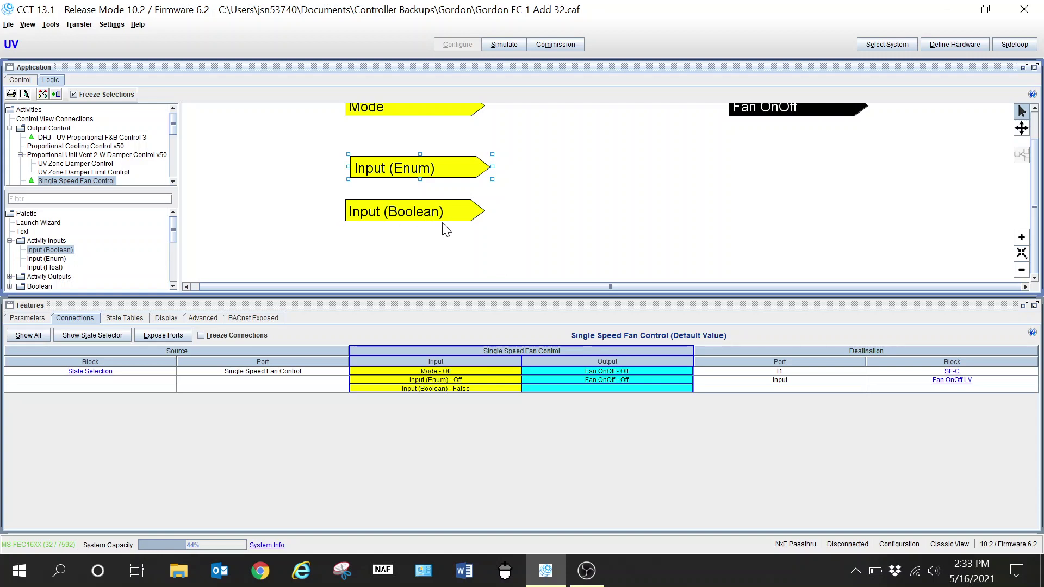
right_click(426, 387)
click(443, 395)
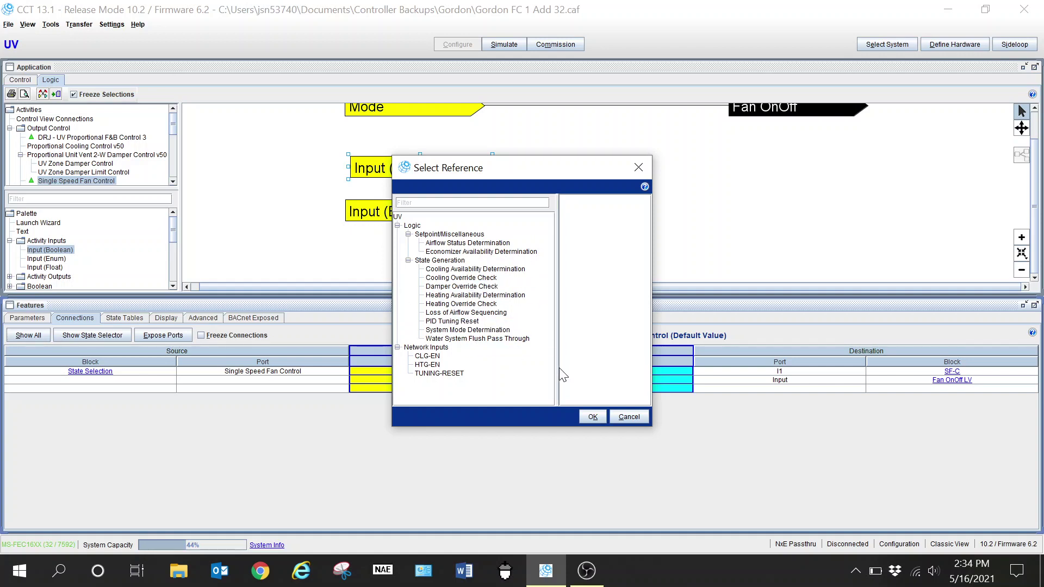
click(619, 415)
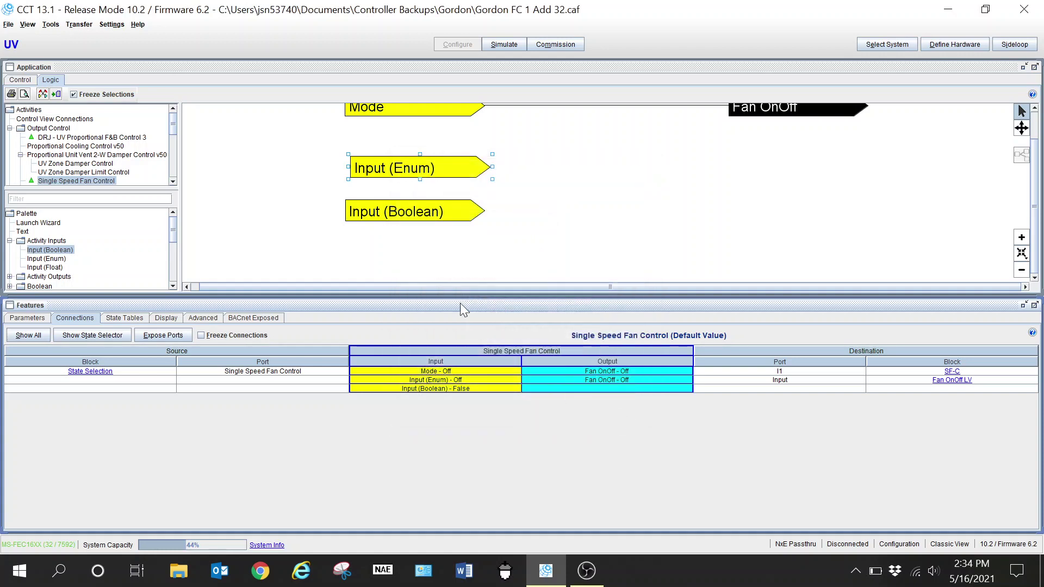
double_click(411, 219)
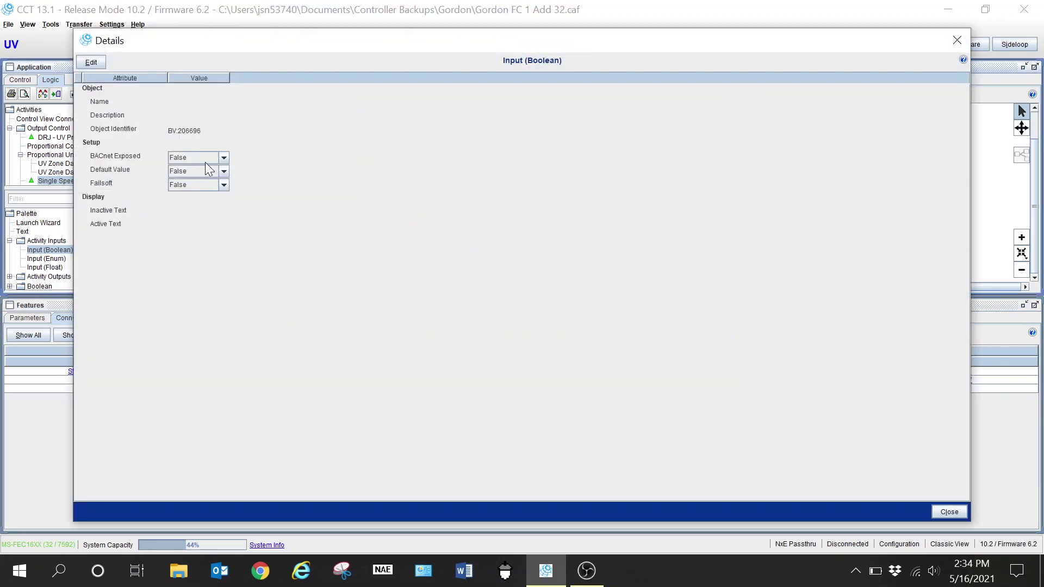
click(90, 62)
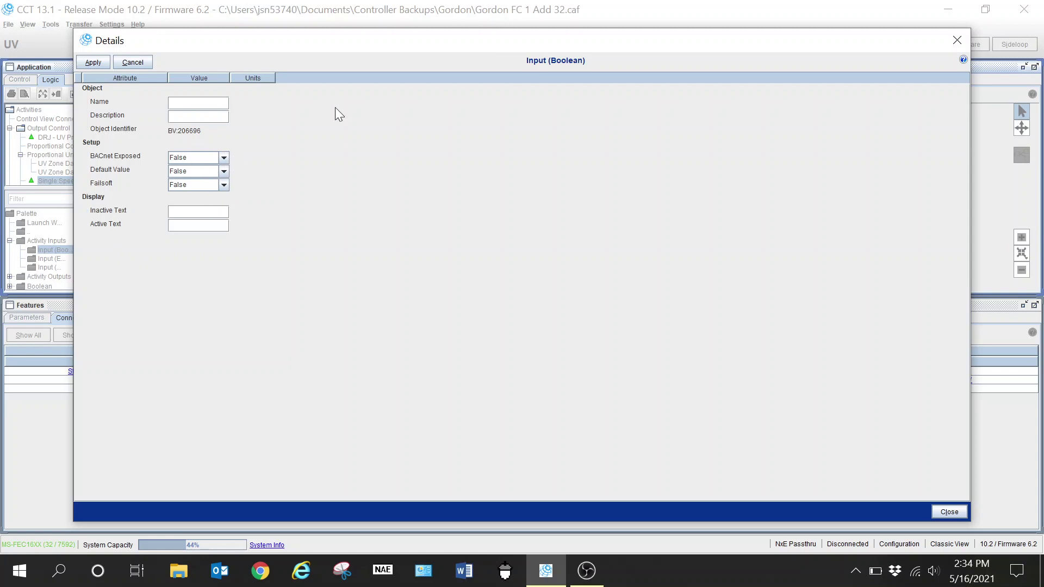
click(139, 63)
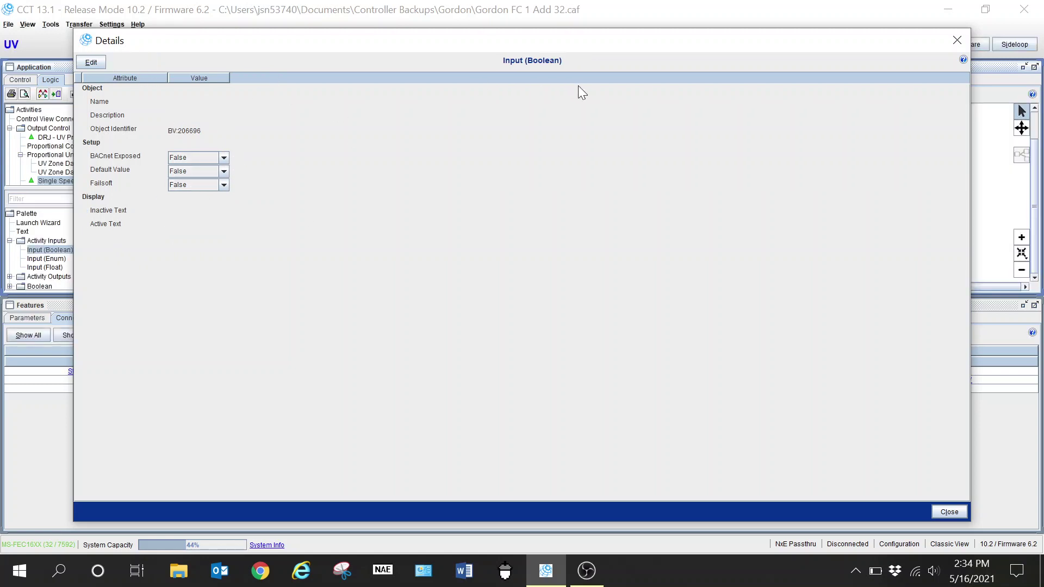
click(949, 512)
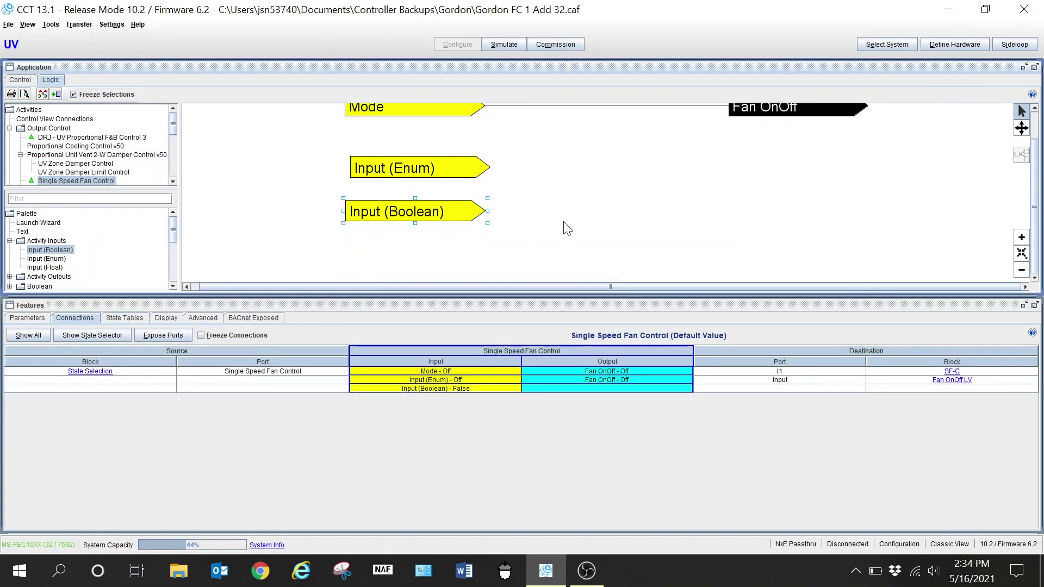
key(Delete)
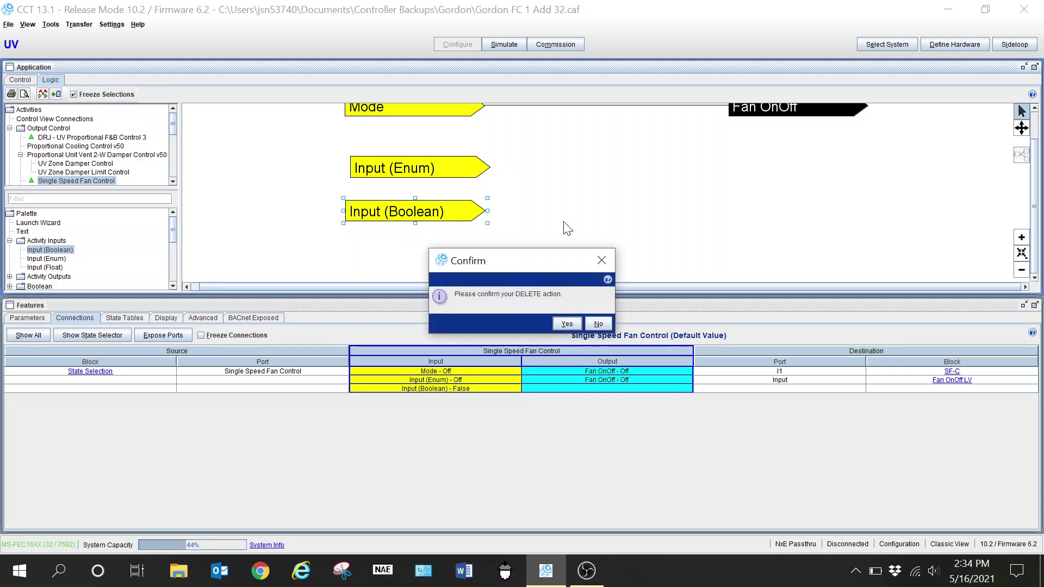
click(559, 324)
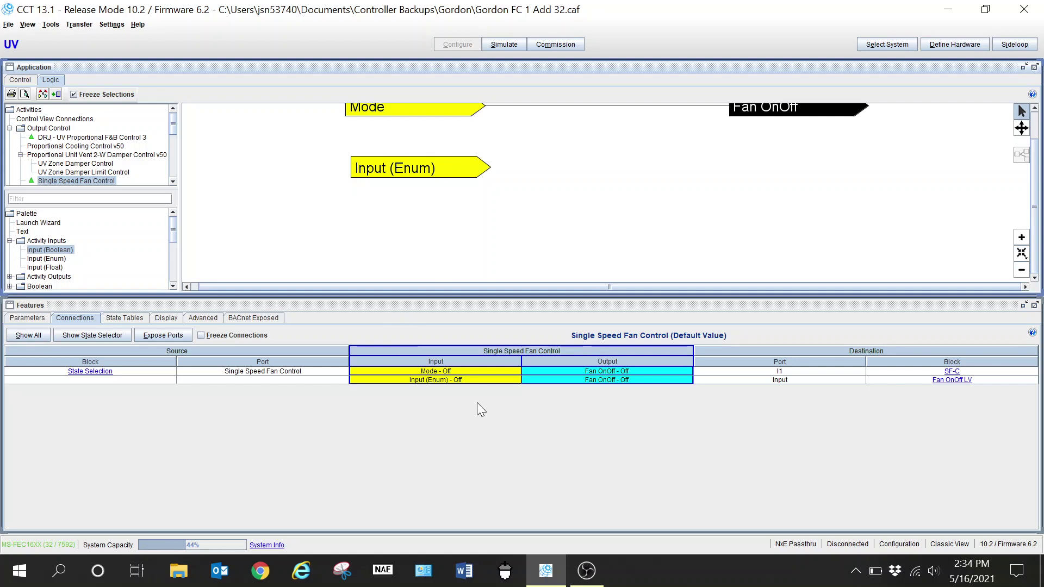
right_click(430, 381)
click(443, 387)
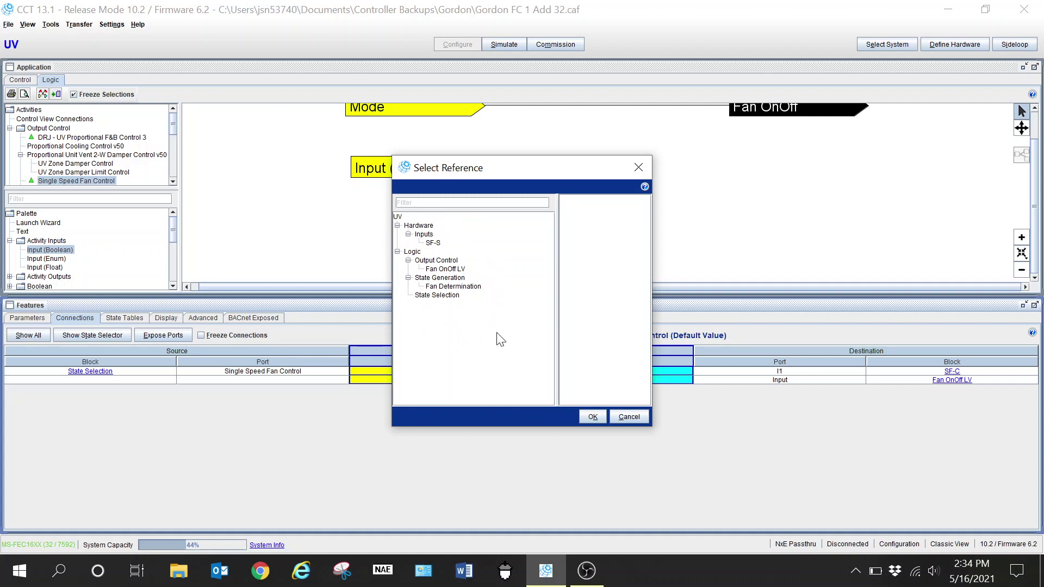
click(630, 417)
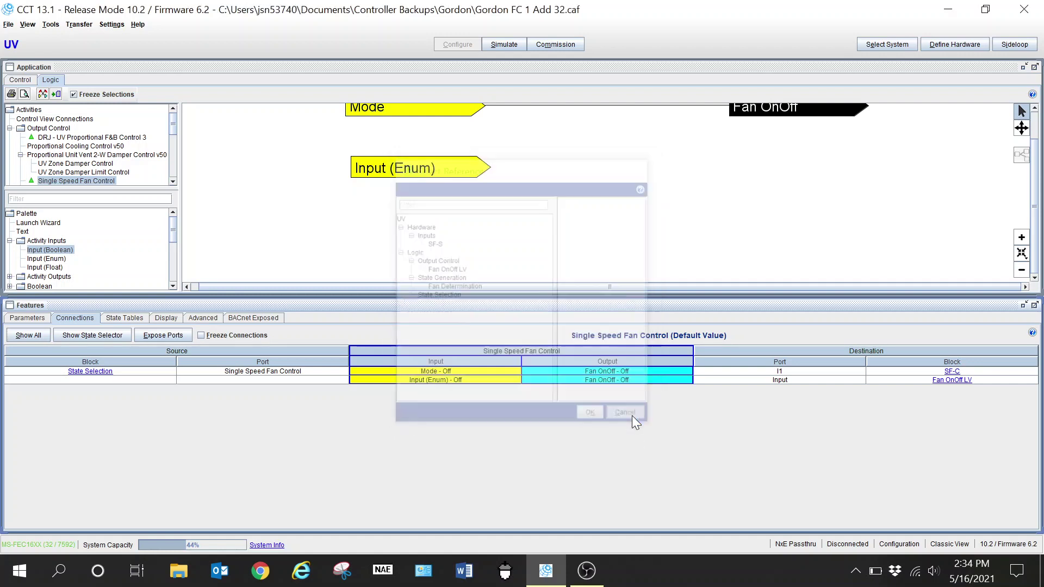
On the Control overview, open LT-A (UI IN2) details, cancel editing without changes, and close them
click(25, 80)
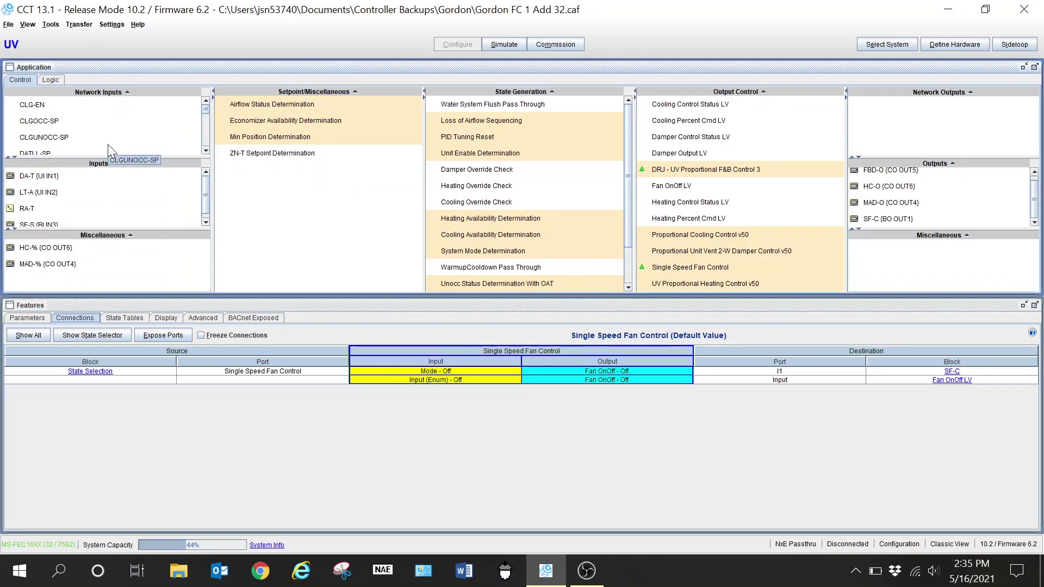
double_click(42, 192)
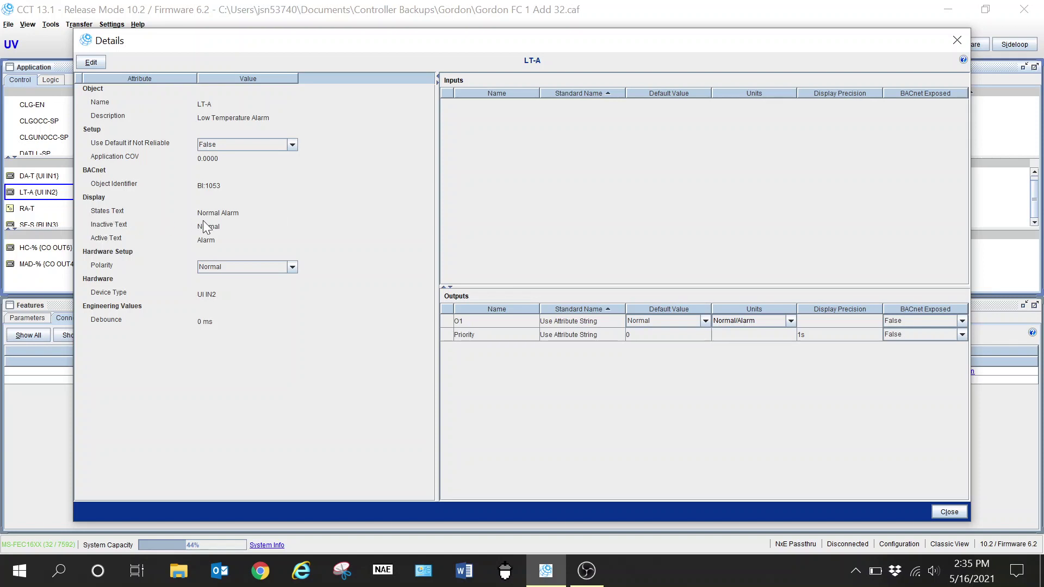
click(87, 63)
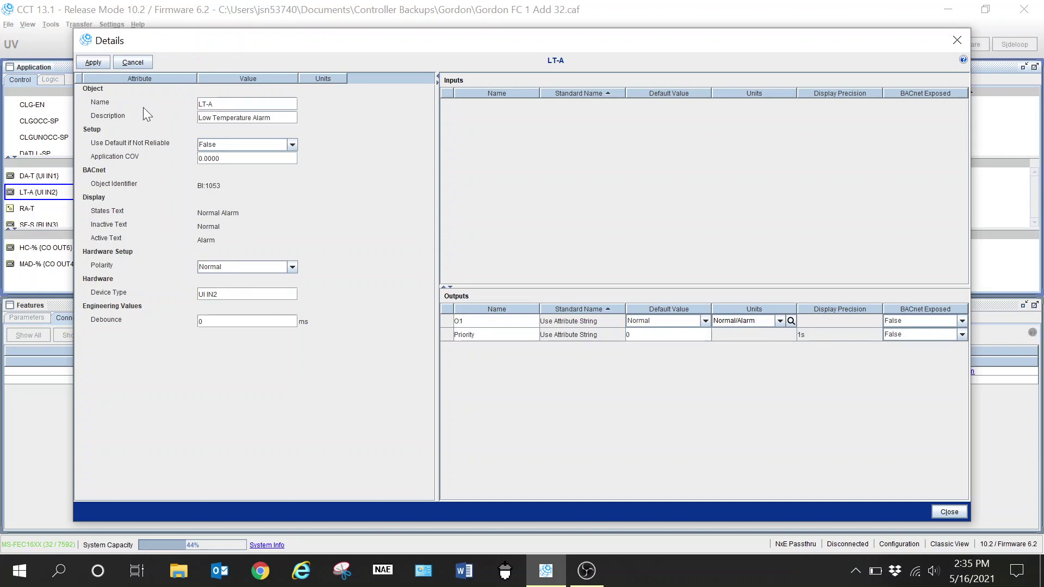
click(132, 64)
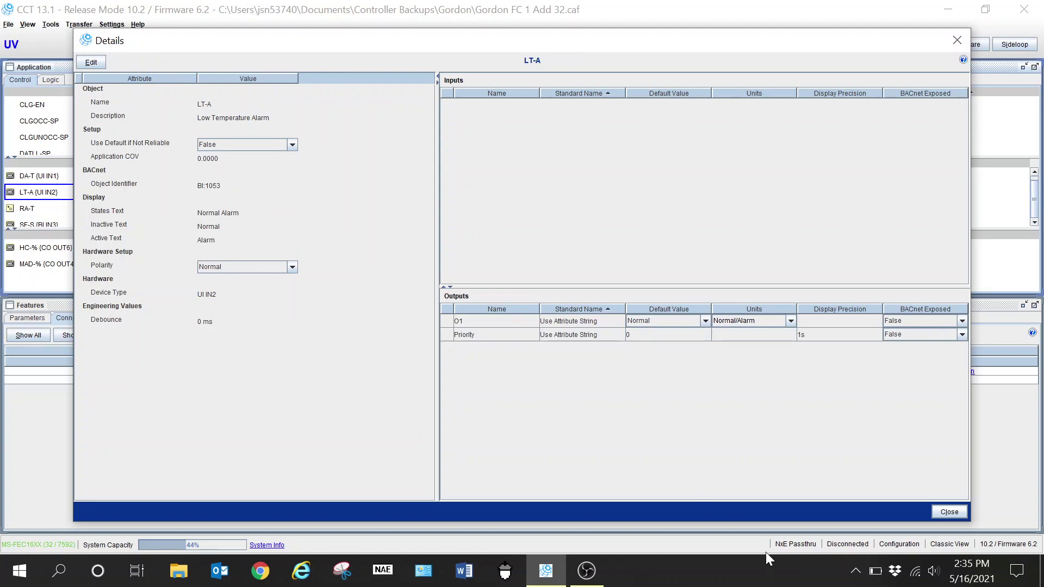
click(937, 511)
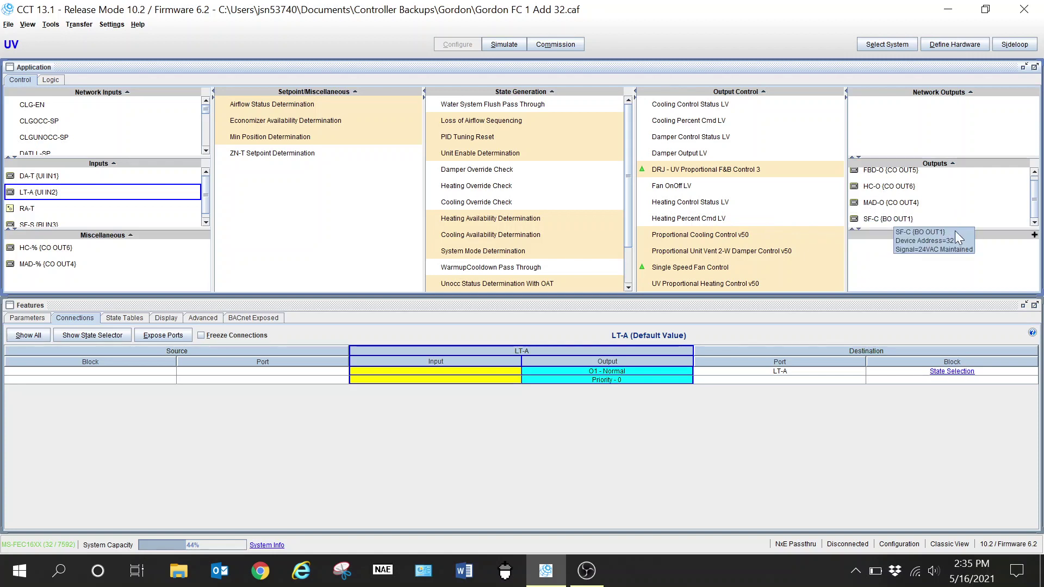
Show SF-C (BO OUT1) involvement, then reopen the Single Speed Fan Control logic diagram
click(888, 220)
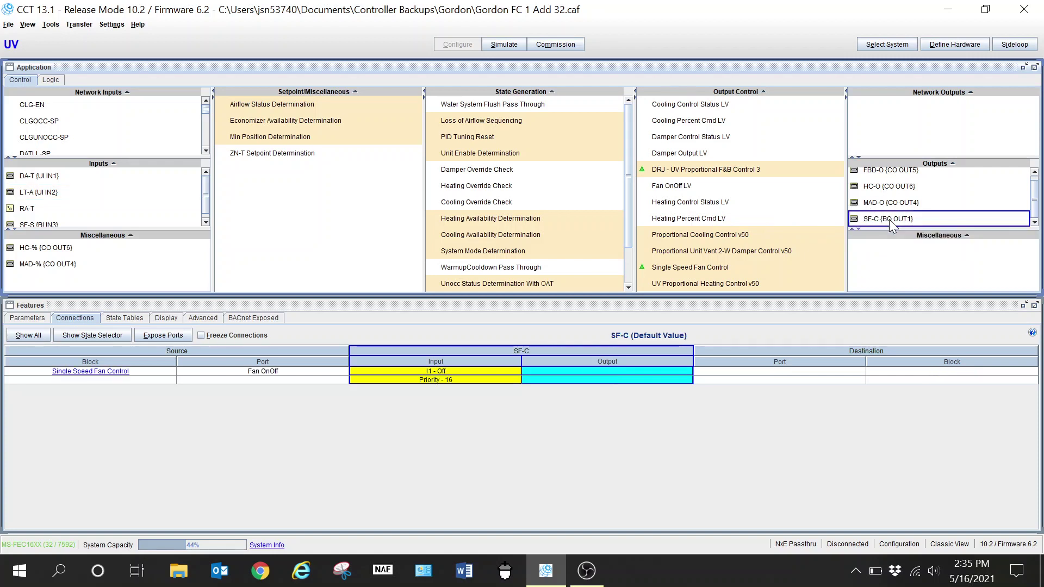
right_click(889, 219)
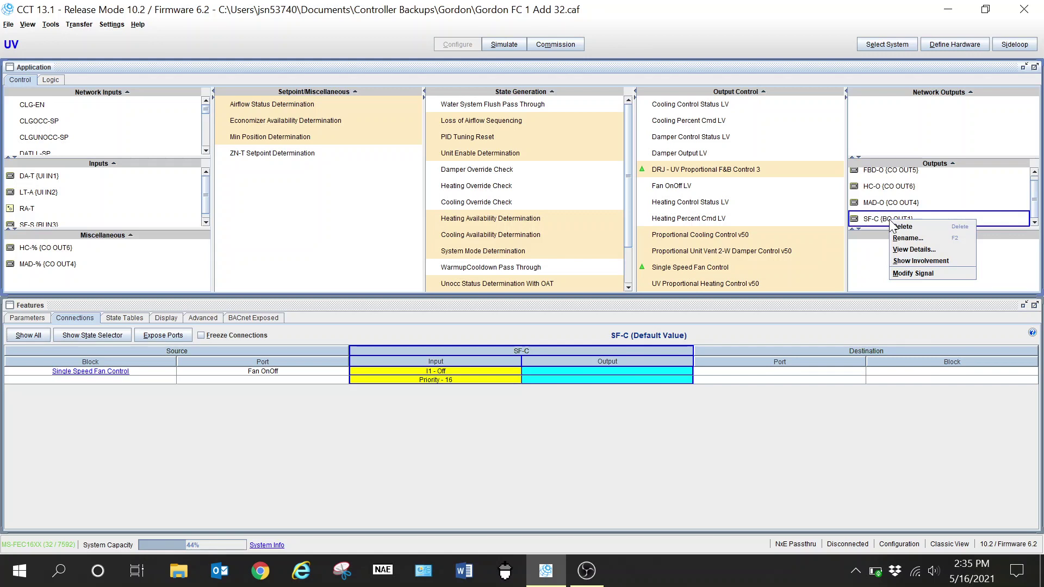
click(906, 259)
right_click(667, 267)
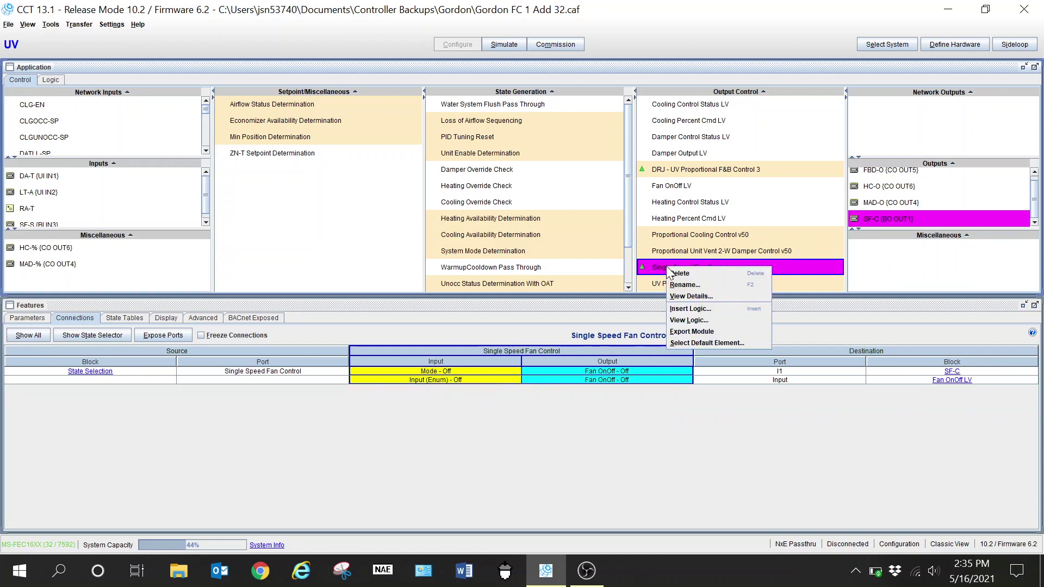
click(690, 321)
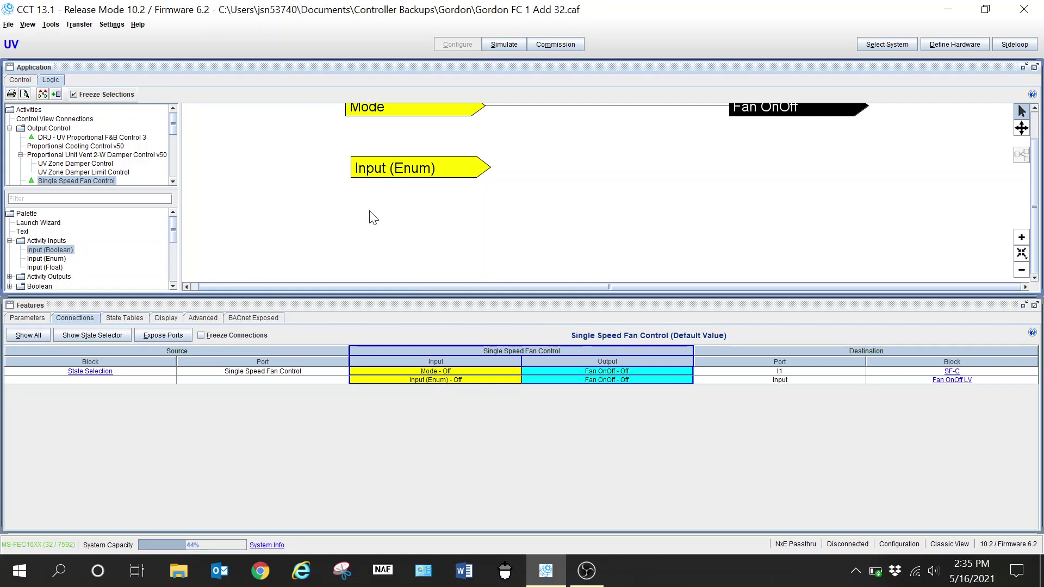
Set the Input (Enum) block's States Text to Normal/Alarm, apply, and close the details
double_click(409, 168)
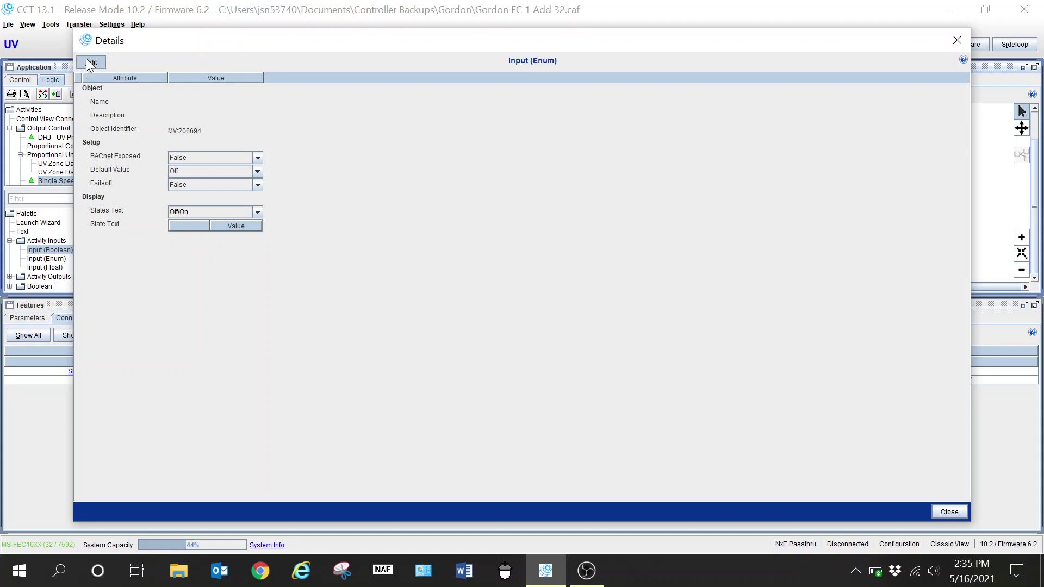
click(90, 63)
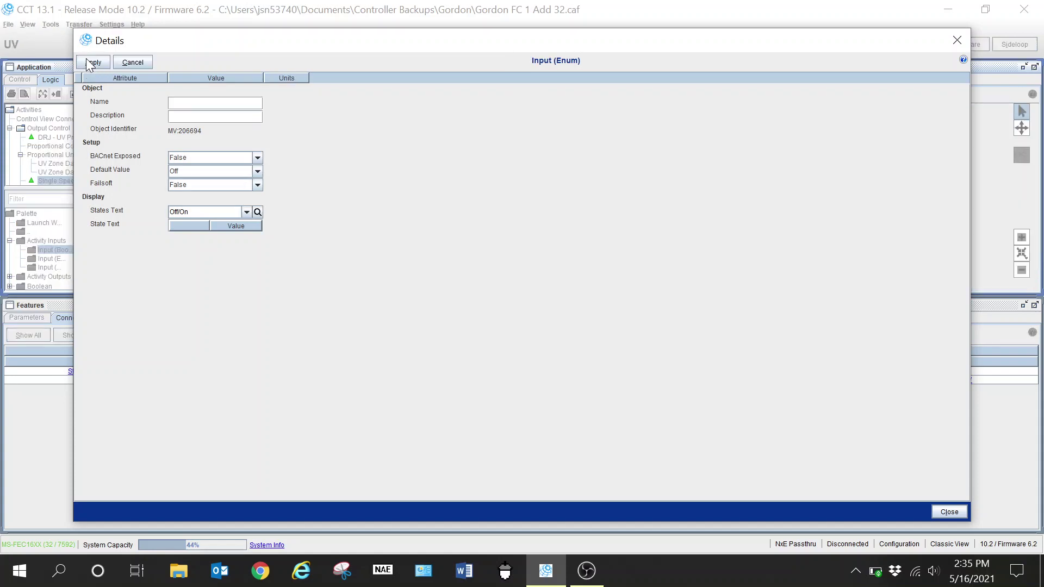
click(247, 212)
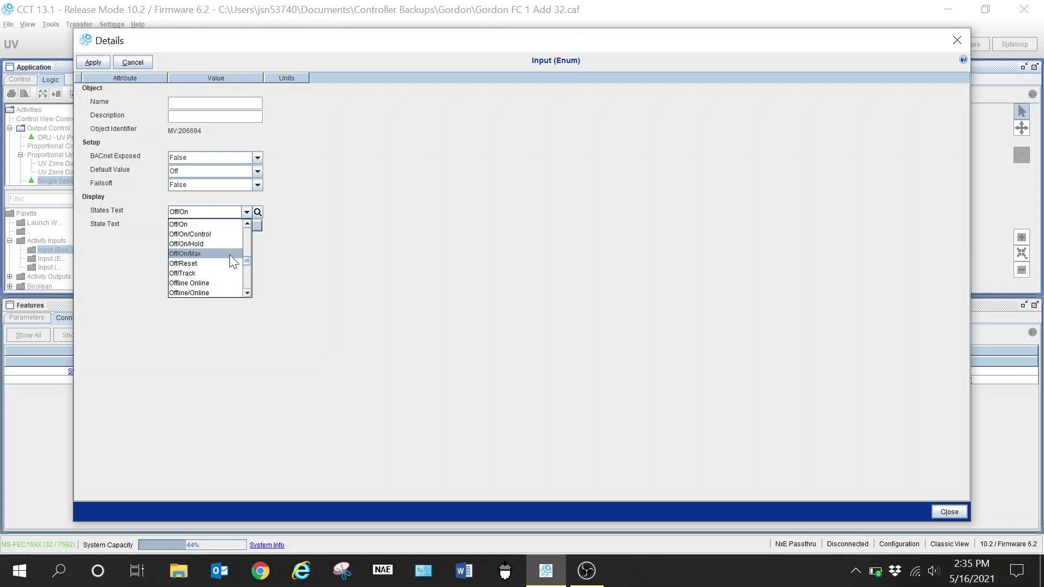
key(n)
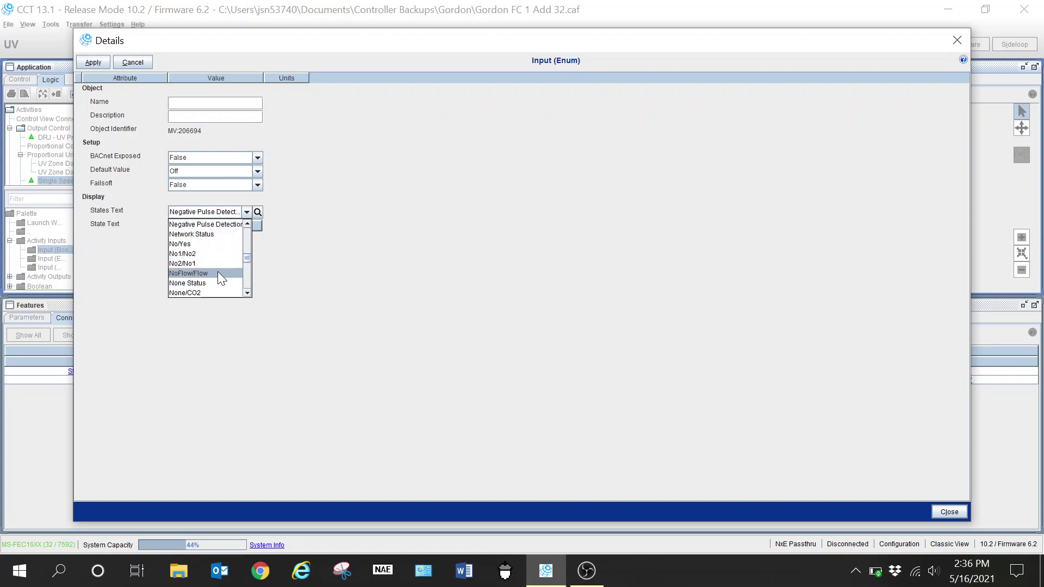
scroll(218, 272, down, 1)
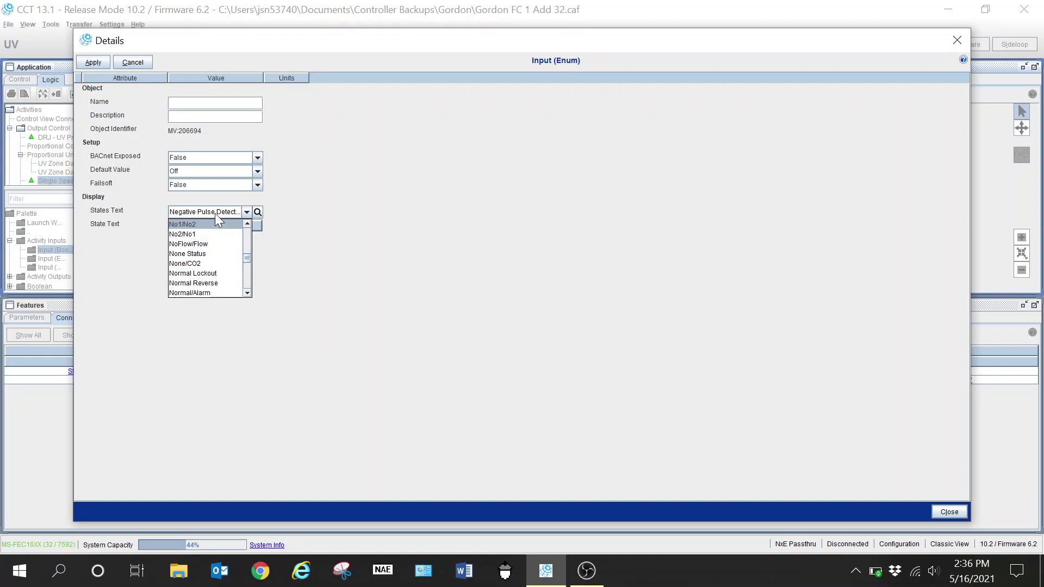
click(199, 291)
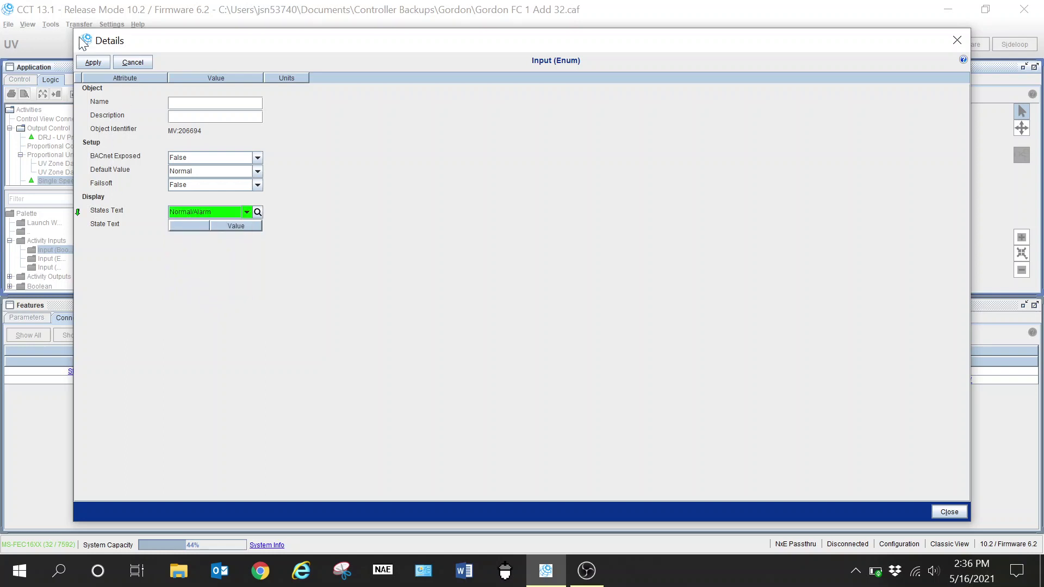
click(94, 64)
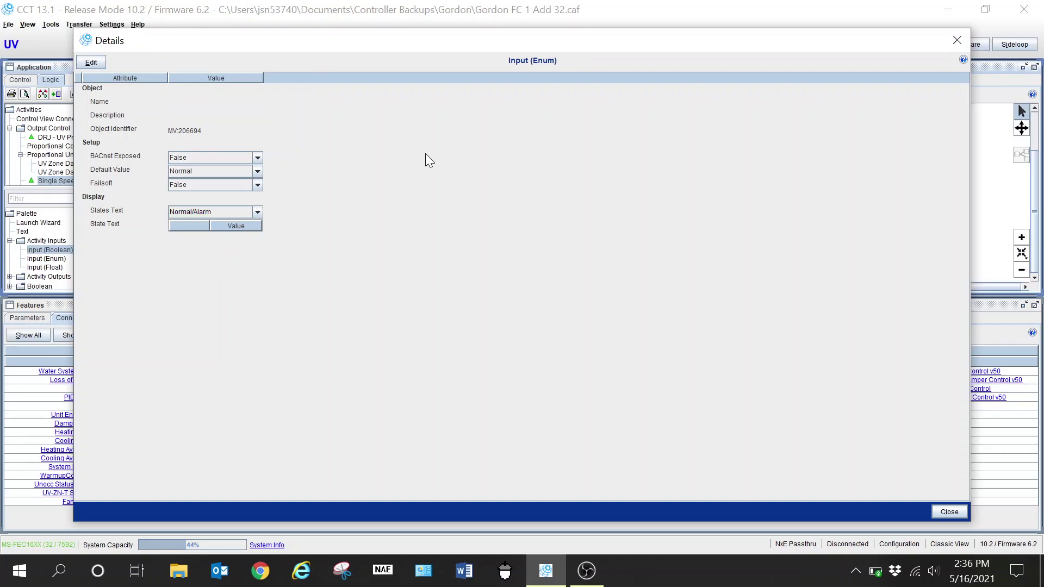
click(948, 512)
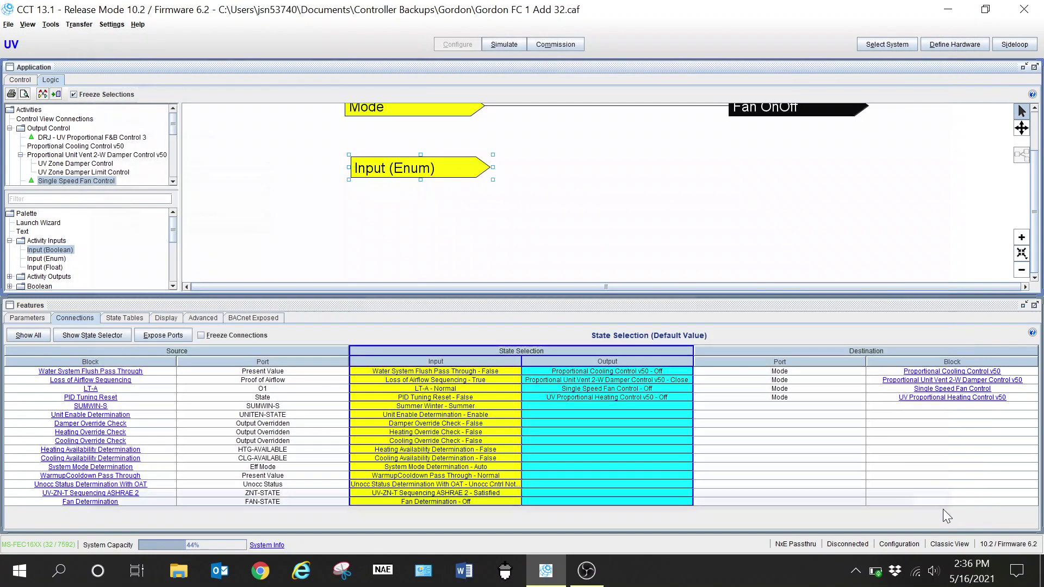
Use Make Connection to link the Input (Enum) port to LT-A's O1 output
click(82, 179)
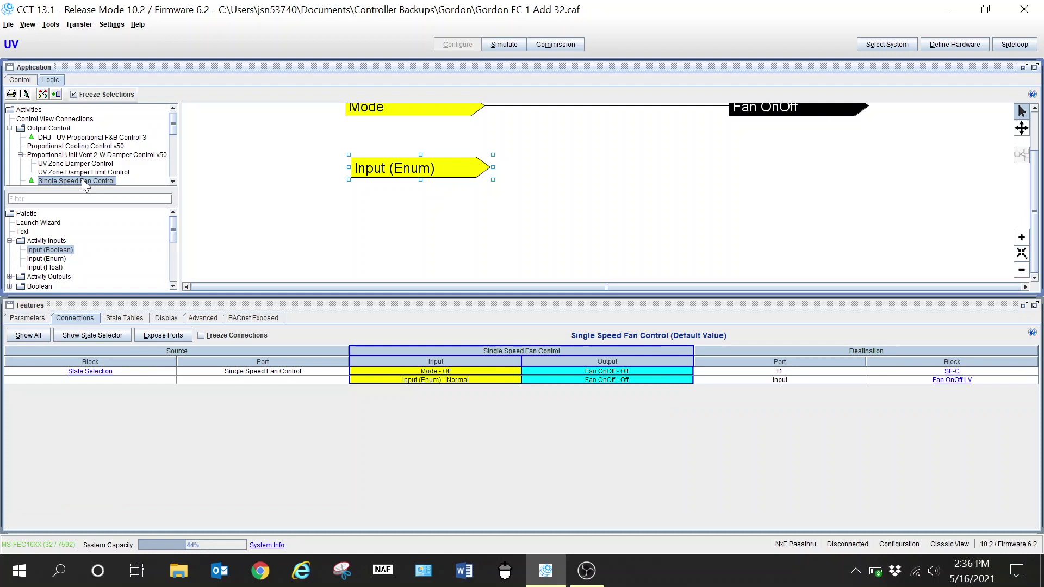
right_click(433, 382)
click(449, 390)
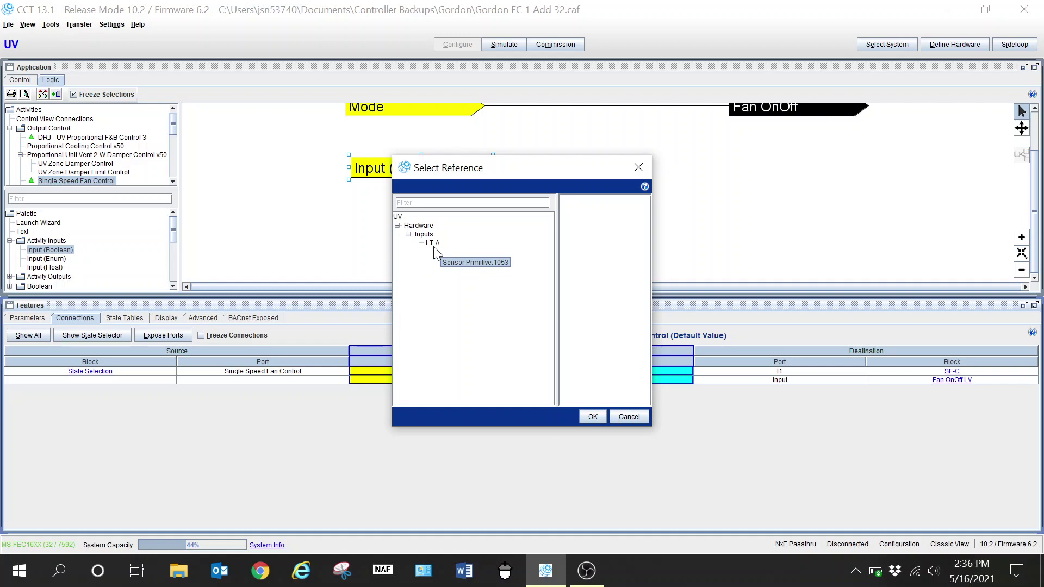
click(433, 244)
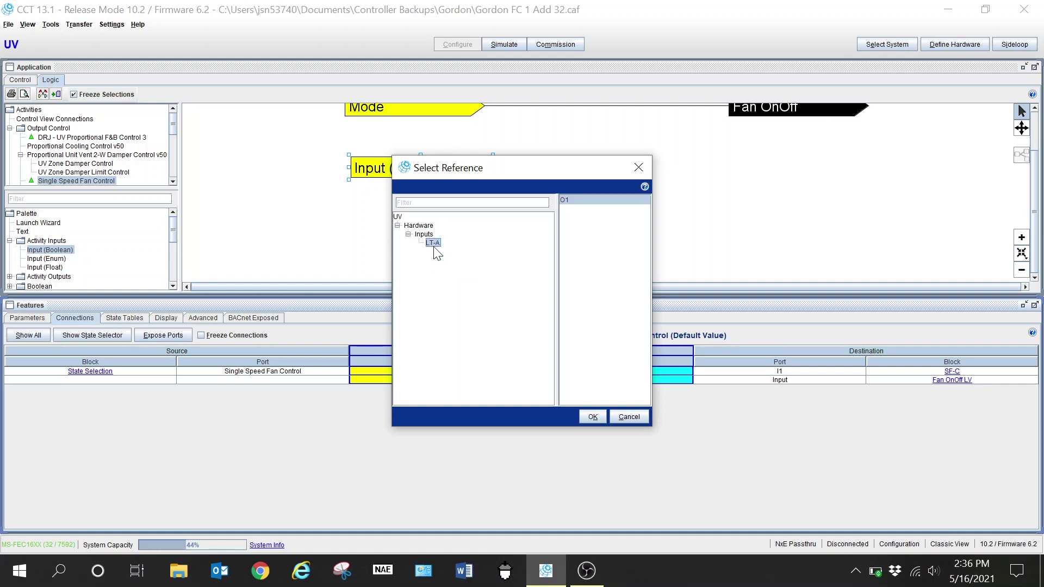
click(592, 416)
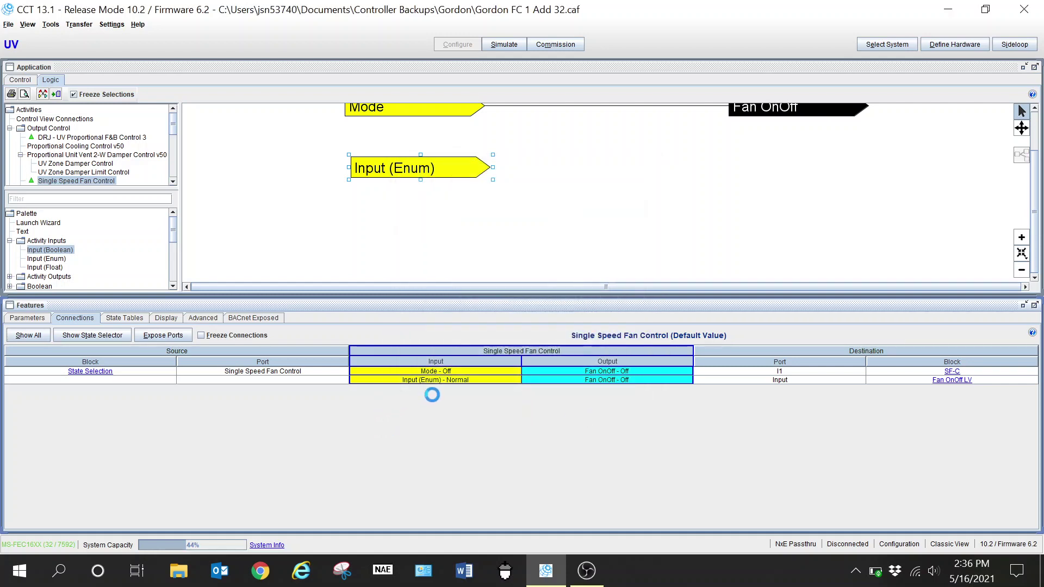